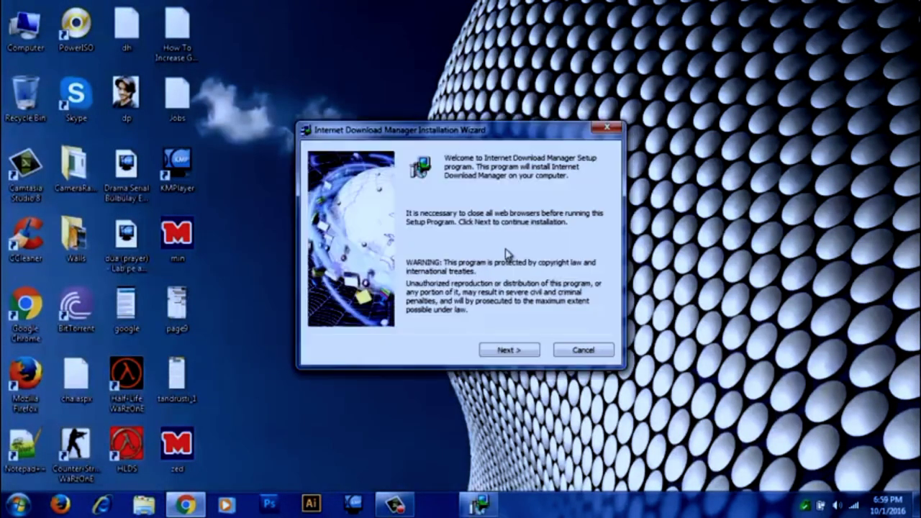
# Accept the licence, install to the default C:\Program Files\Internet Download Manager folder, and finish setup.
pyautogui.click(510, 350)
pyautogui.click(455, 323)
pyautogui.click(507, 351)
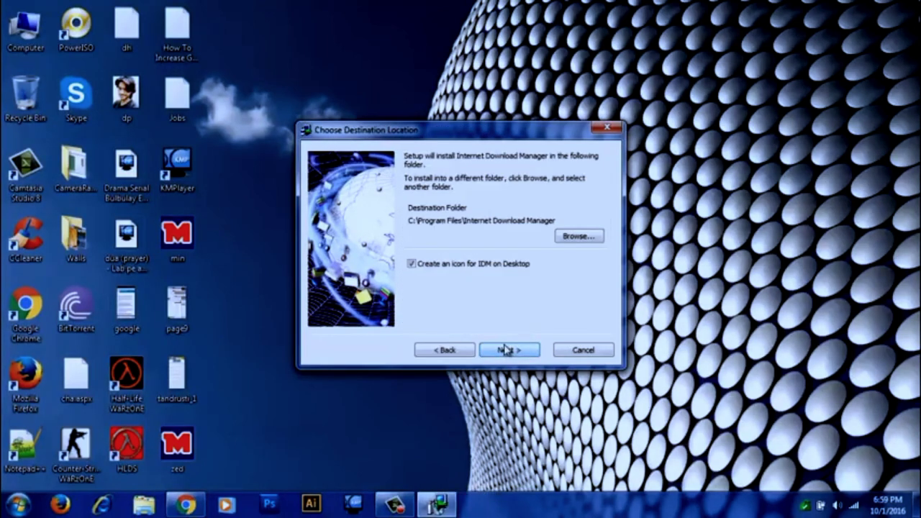
pyautogui.click(497, 356)
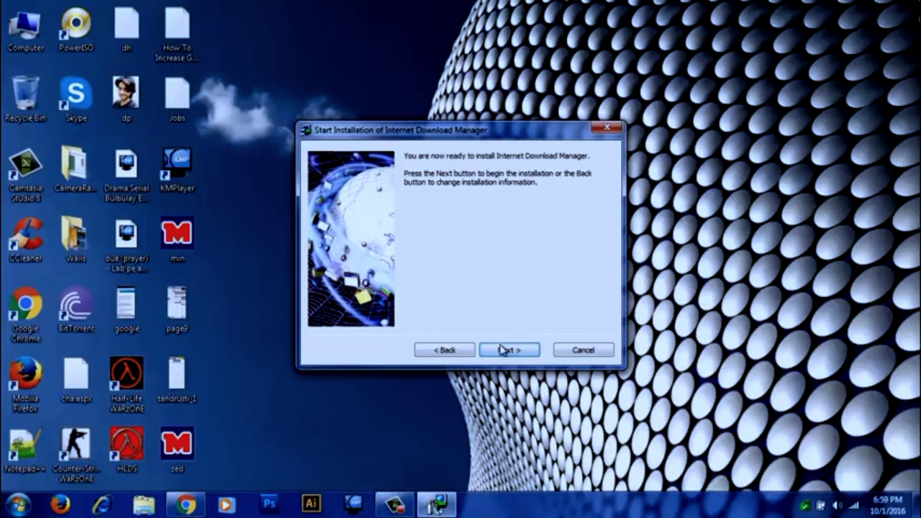
pyautogui.click(509, 350)
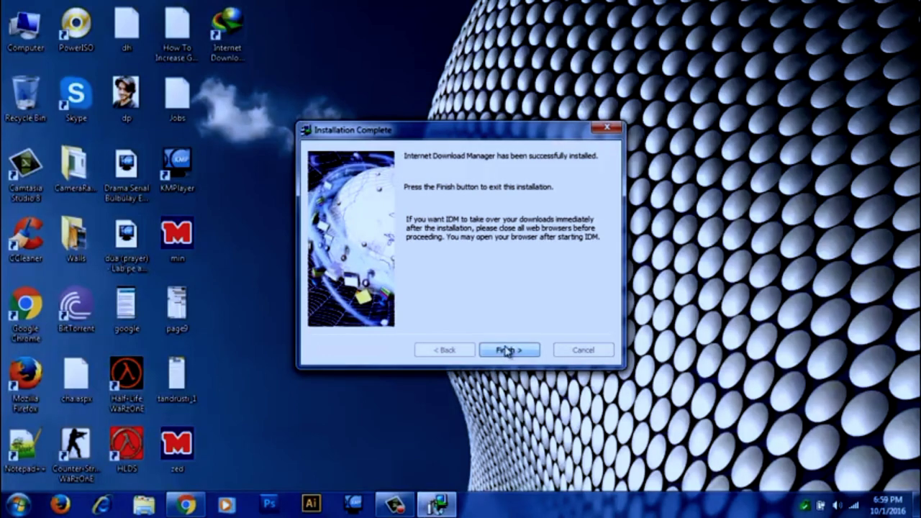
pyautogui.click(506, 350)
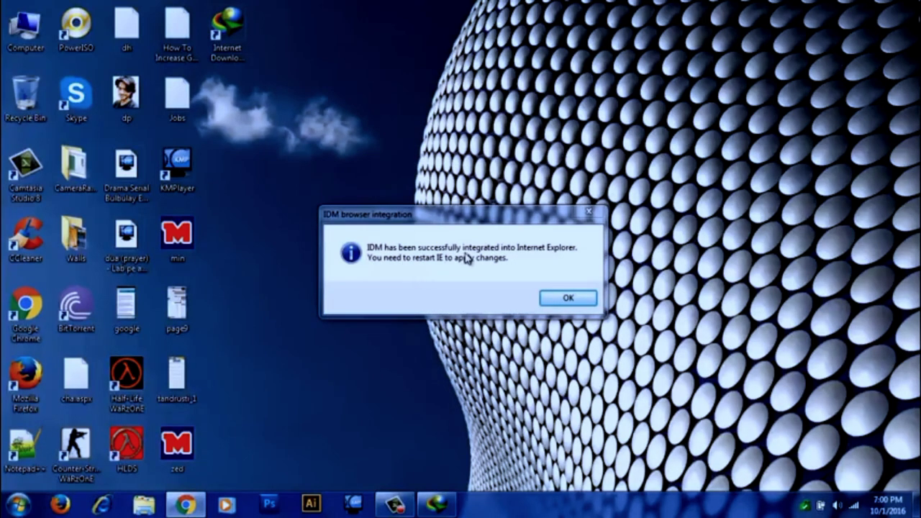
# Dismiss the Internet Explorer, Firefox and Chrome integration notices, then refresh the desktop.
pyautogui.click(545, 301)
pyautogui.click(560, 301)
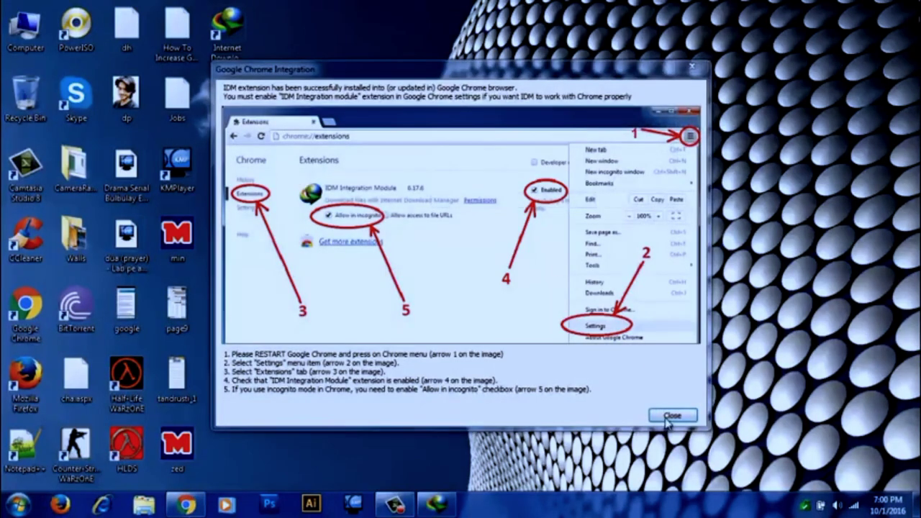
pyautogui.click(670, 415)
pyautogui.rightClick(372, 154)
pyautogui.click(404, 192)
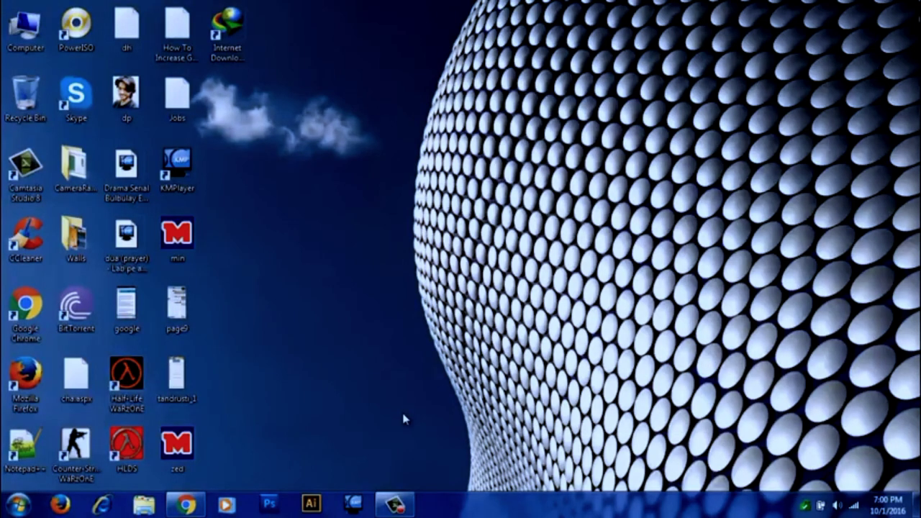
# Refresh the desktop, dismiss the counterfeit serial warning, and cancel the unfilled IDM Registration form.
pyautogui.rightClick(359, 73)
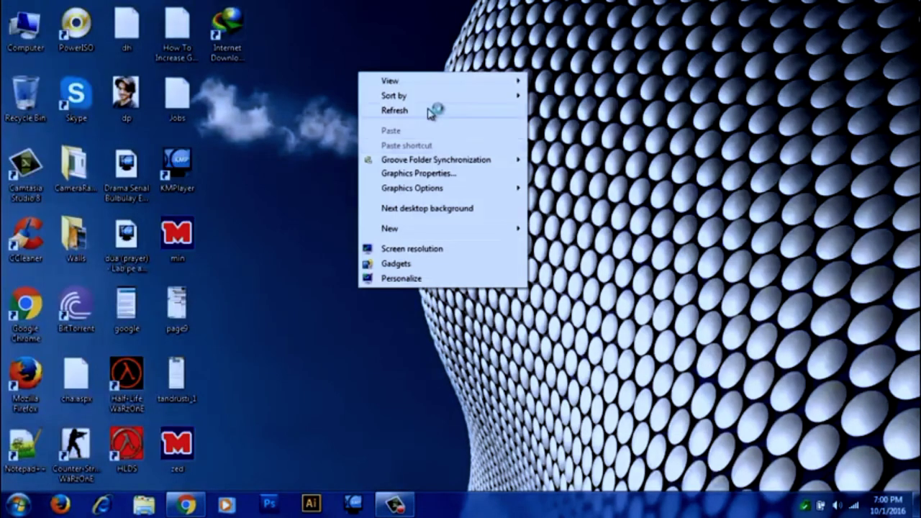
pyautogui.click(428, 112)
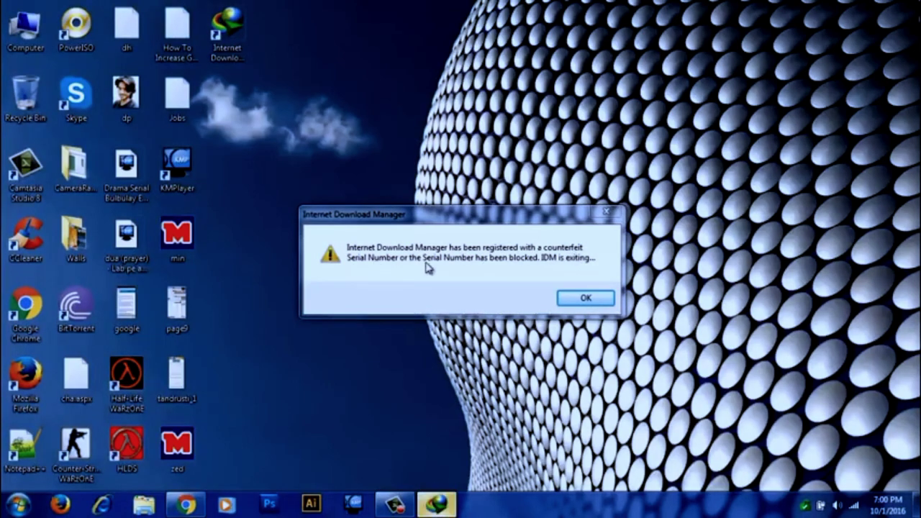
pyautogui.click(585, 297)
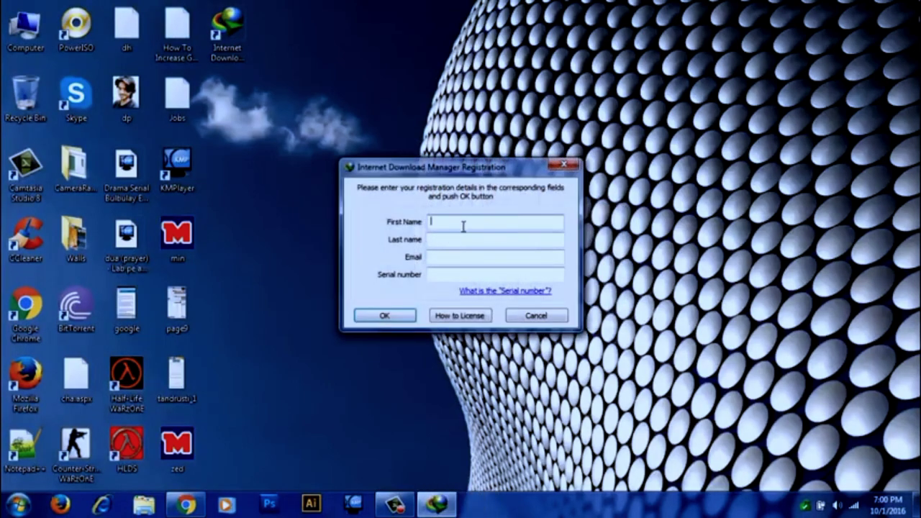
pyautogui.moveTo(449, 167); pyautogui.dragTo(438, 67)
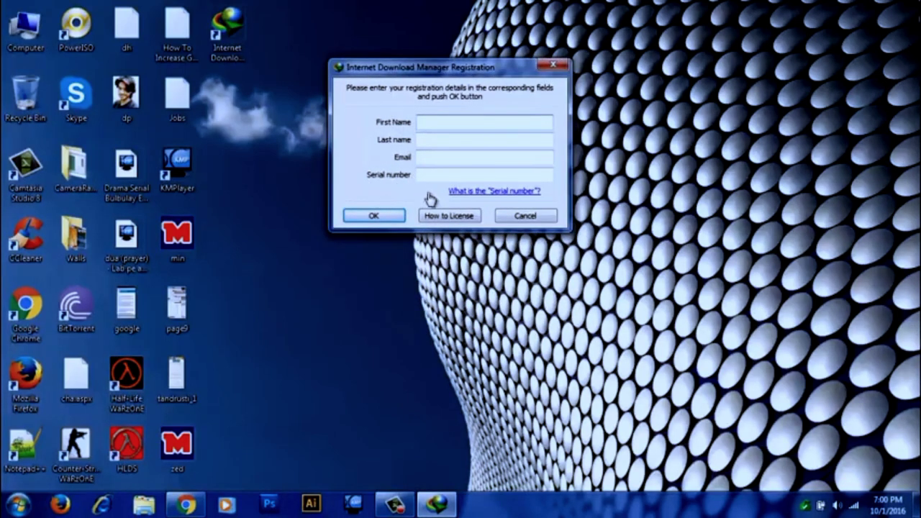
pyautogui.click(515, 217)
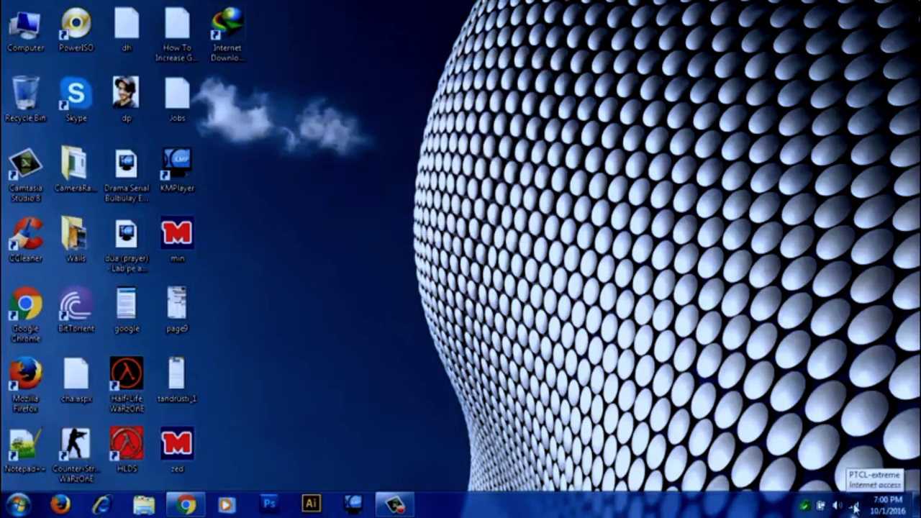
# Reach the network adapter list through the tray icon and Network and Sharing Center.
pyautogui.rightClick(853, 505)
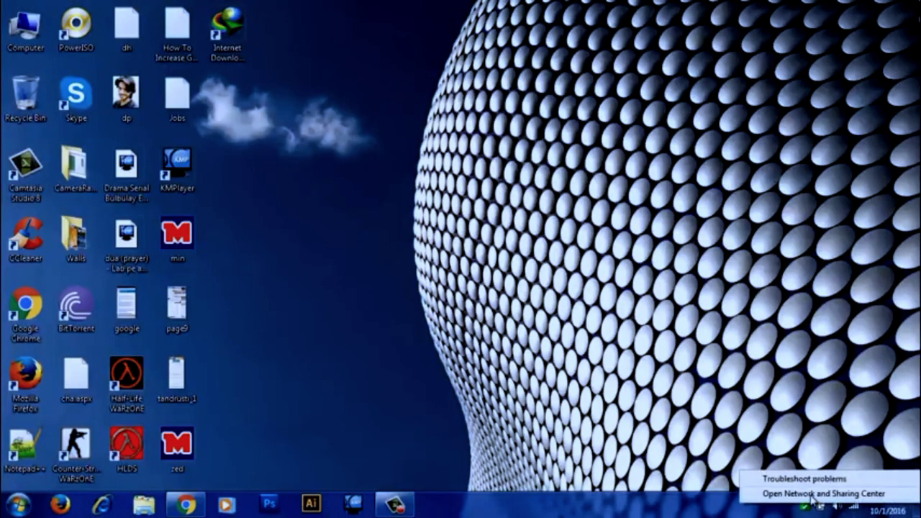
pyautogui.click(812, 495)
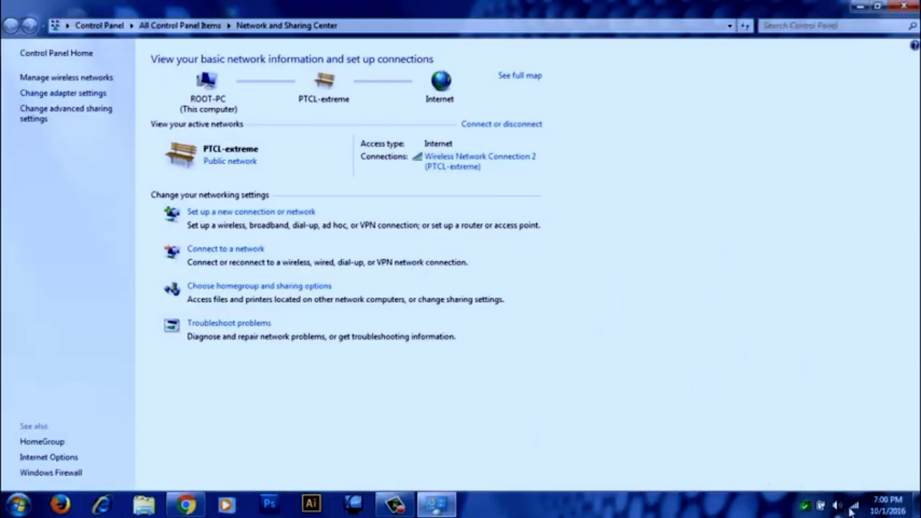
pyautogui.rightClick(854, 507)
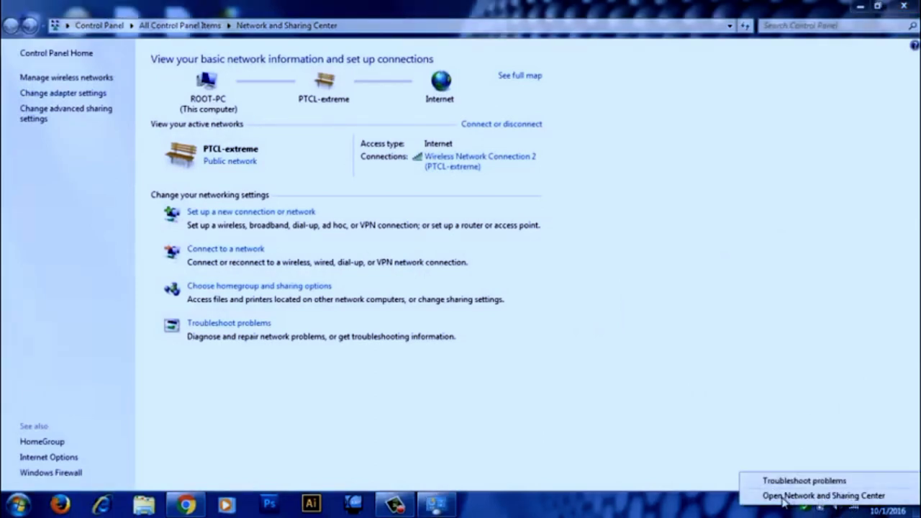
pyautogui.click(60, 96)
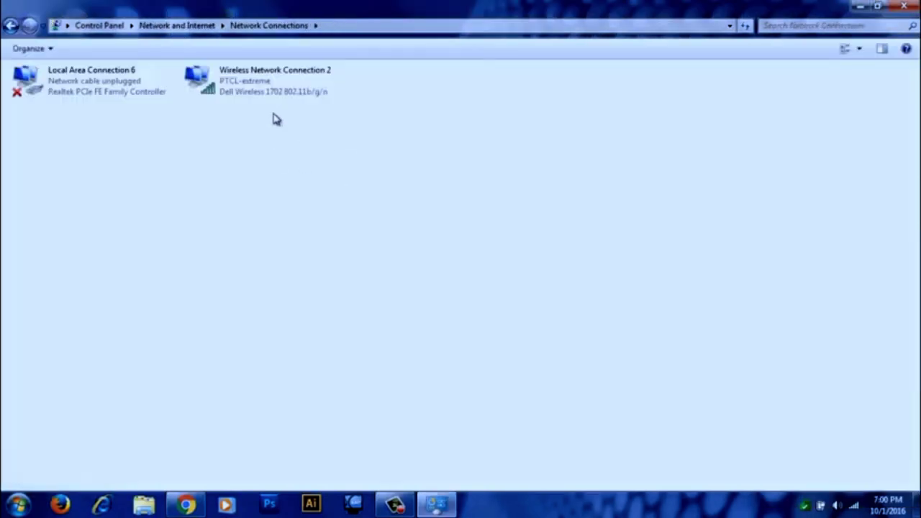
# Disable Wireless Network Connection 2, close Network Connections, and refresh the desktop.
pyautogui.click(234, 93)
pyautogui.rightClick(233, 93)
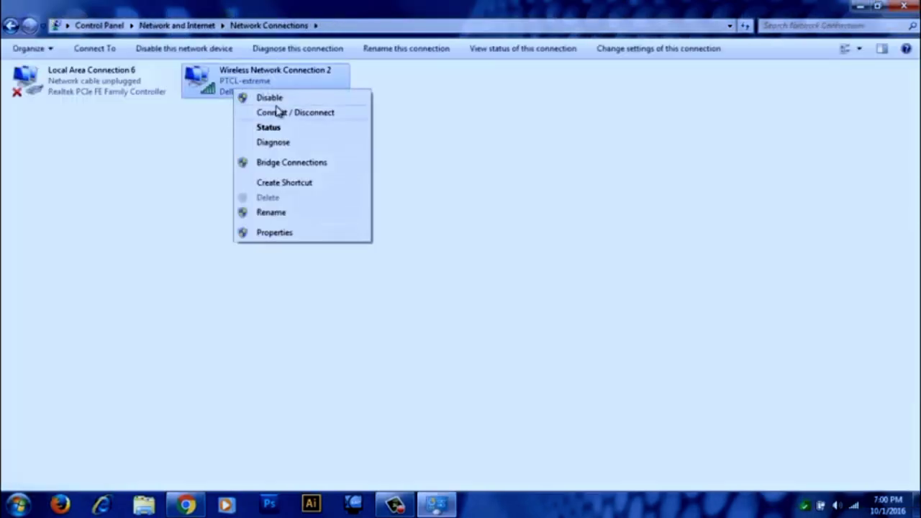
pyautogui.click(280, 98)
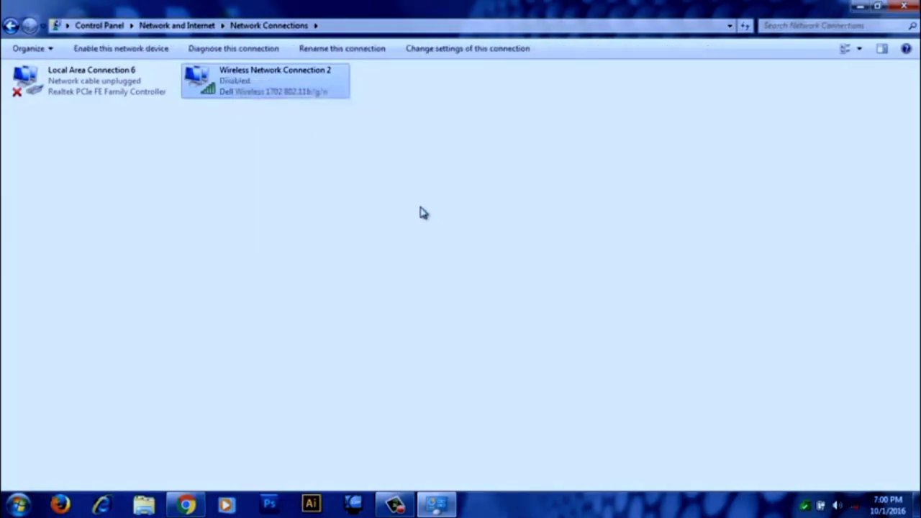
pyautogui.click(912, 8)
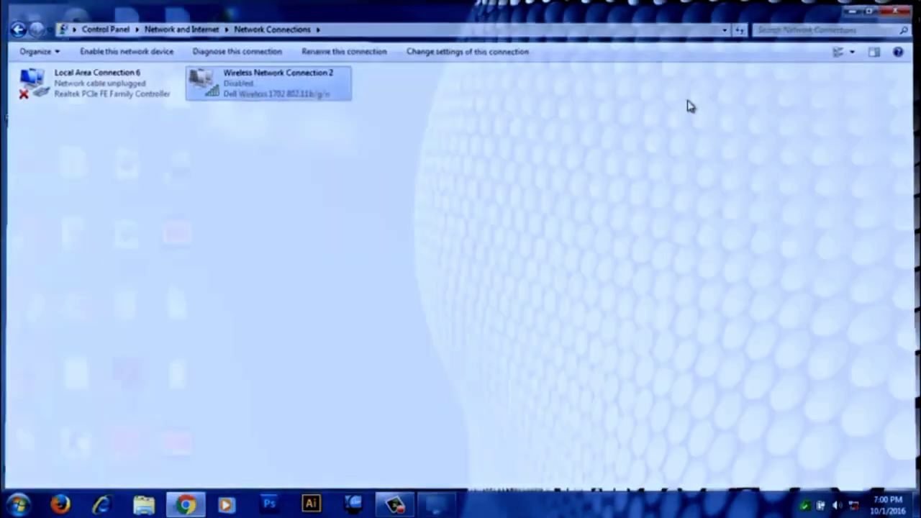
pyautogui.rightClick(509, 141)
pyautogui.click(538, 186)
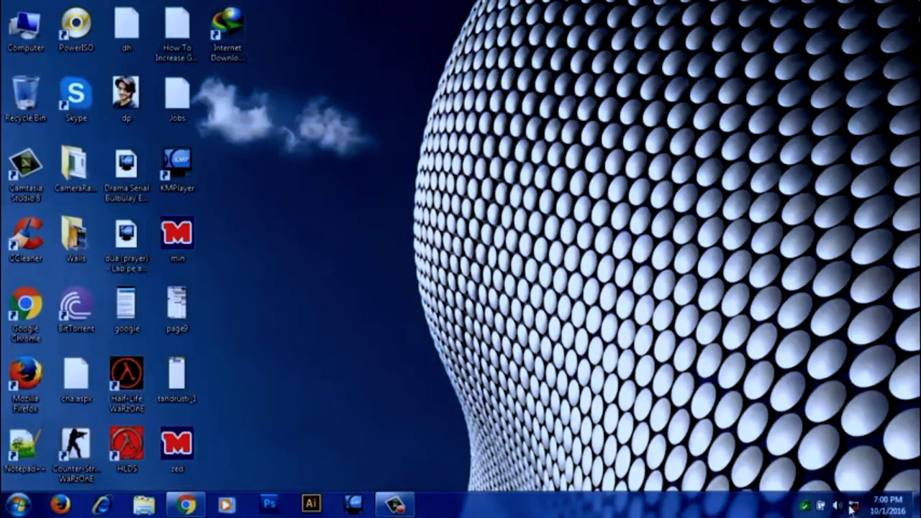
# Launch IDM, dismiss the warning, enter the name, e-mail address and pasted serial, and submit.
pyautogui.moveTo(853, 508)
pyautogui.doubleClick(218, 37)
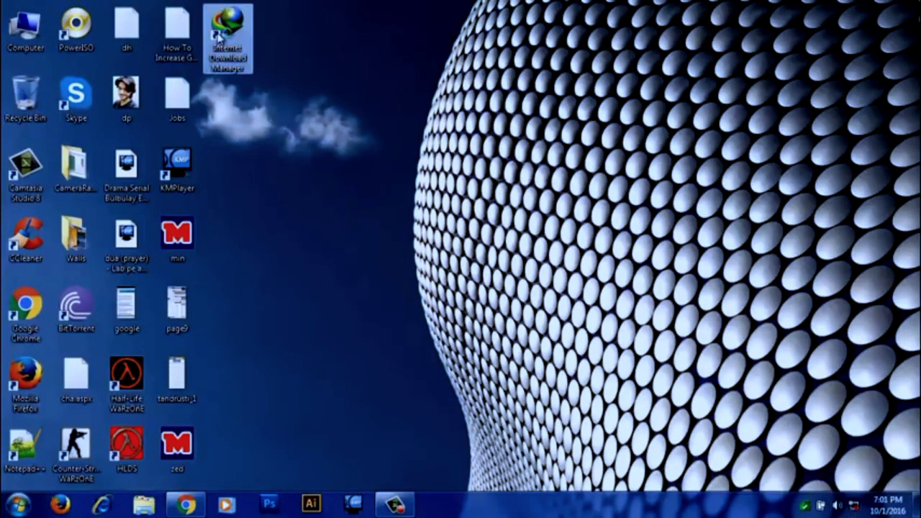
pyautogui.click(584, 299)
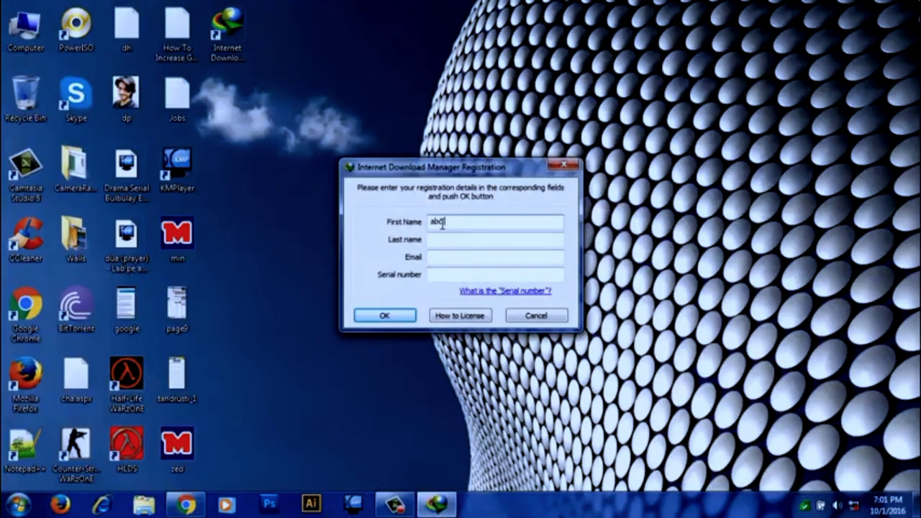
pyautogui.press('Tab')
pyautogui.press('Tab')
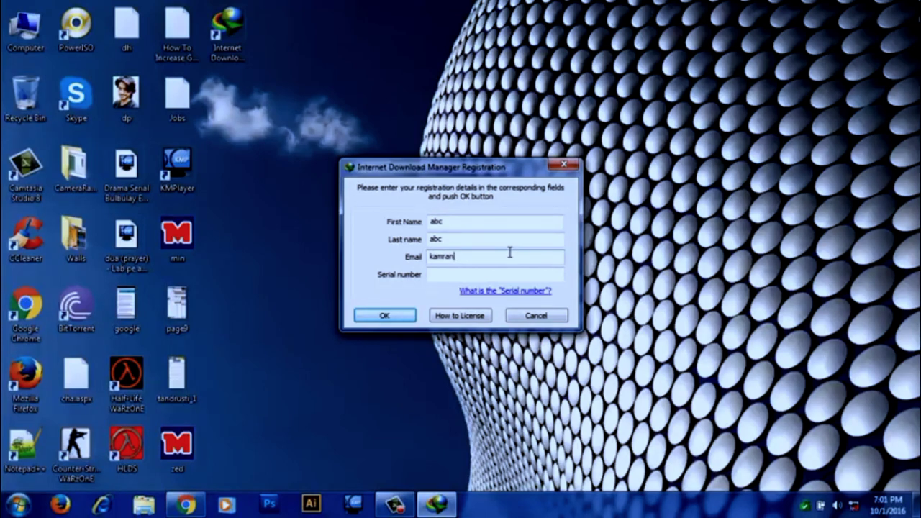
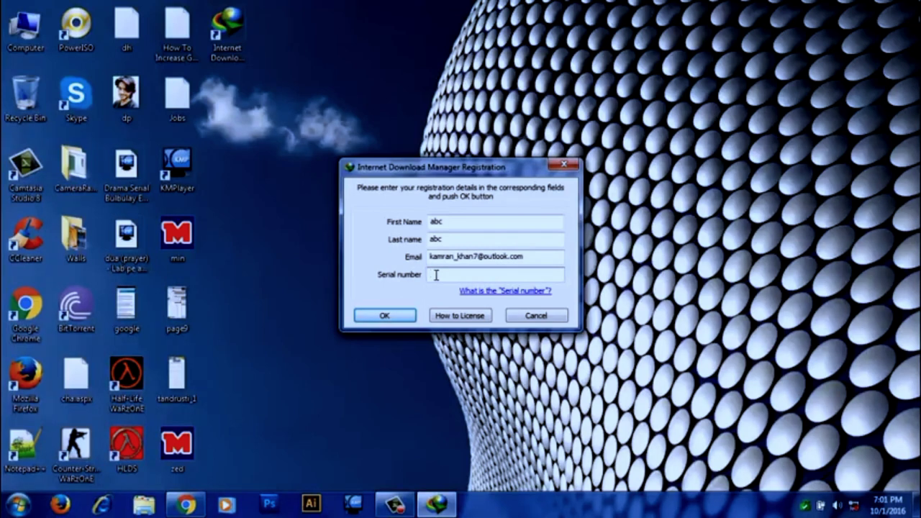
pyautogui.hotkey('ctrl', 'v')
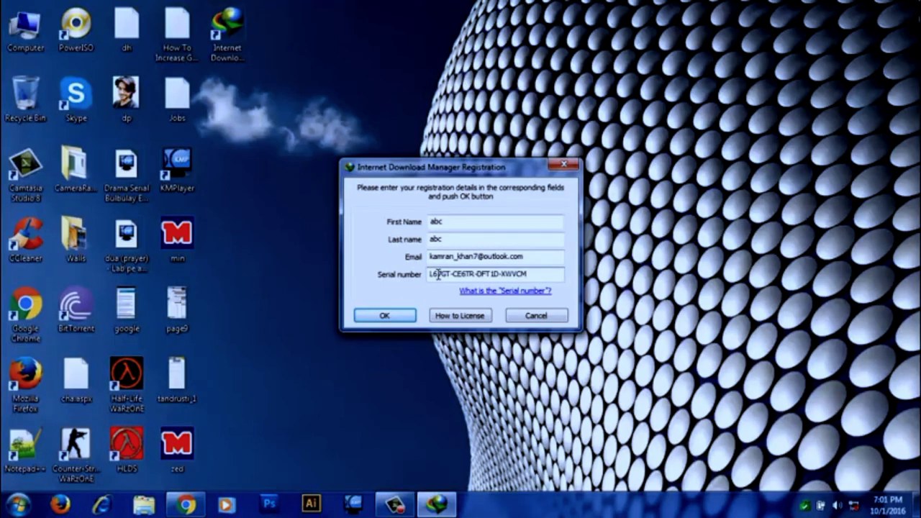
pyautogui.click(385, 316)
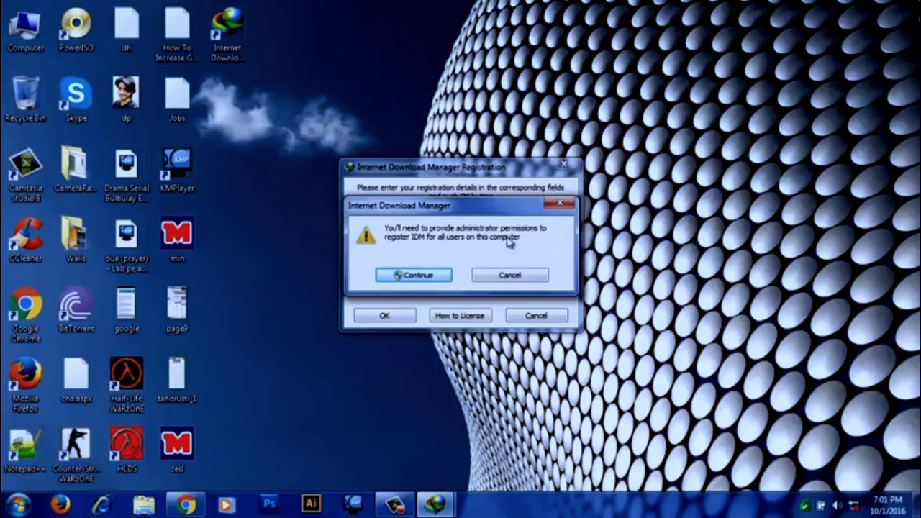
# Continue registration for all users, approve the UAC prompt, and dismiss the connection error and update notice.
pyautogui.click(416, 275)
pyautogui.click(519, 264)
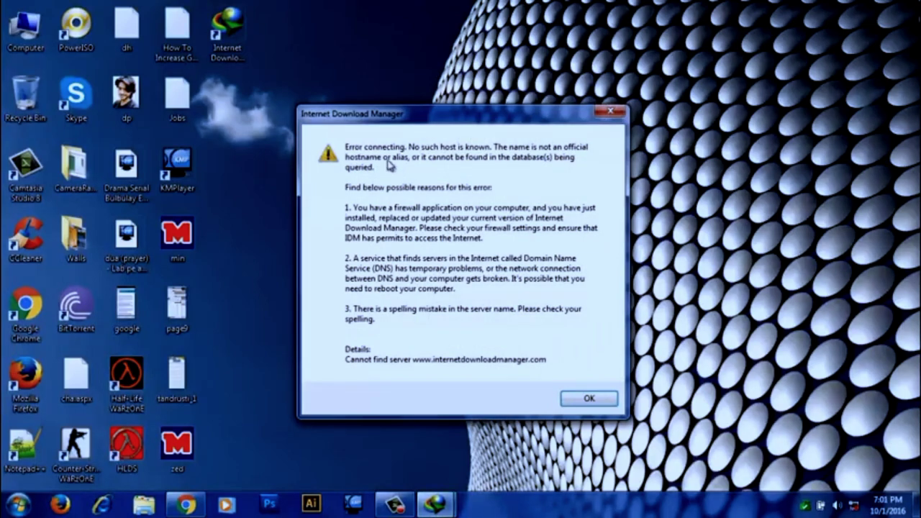
pyautogui.click(588, 400)
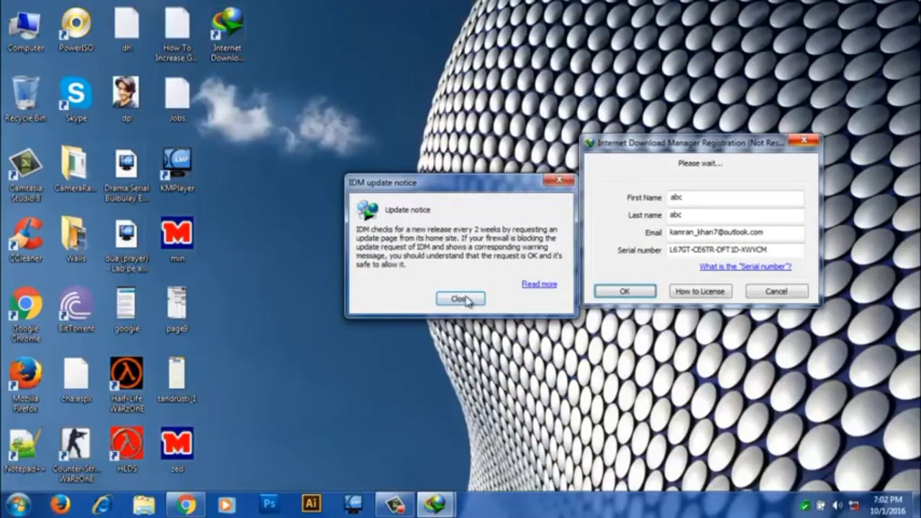
pyautogui.click(462, 298)
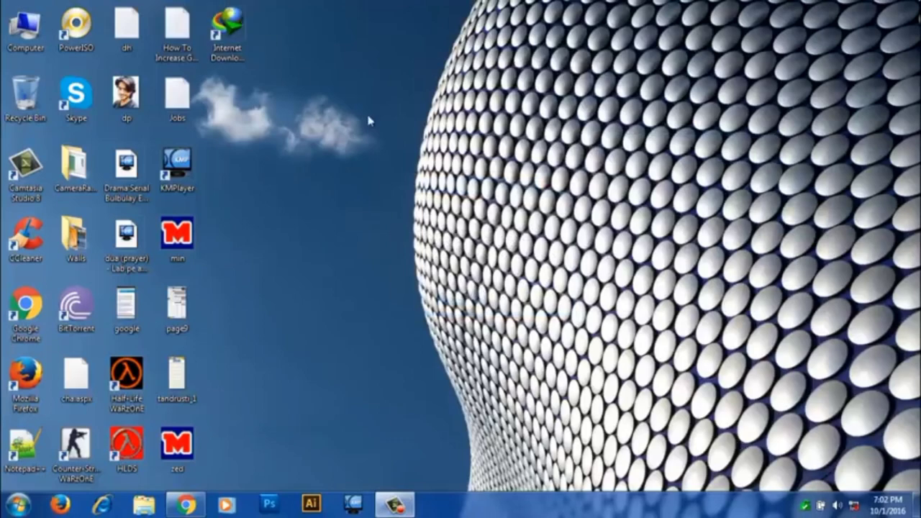
# Launch IDM 6.26, close the startup tip, and check the Registration menu.
pyautogui.doubleClick(229, 44)
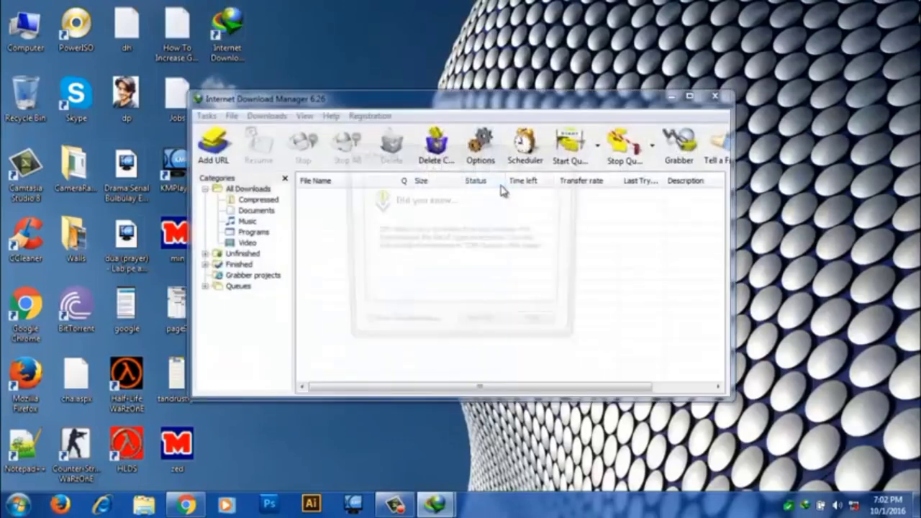
pyautogui.click(533, 329)
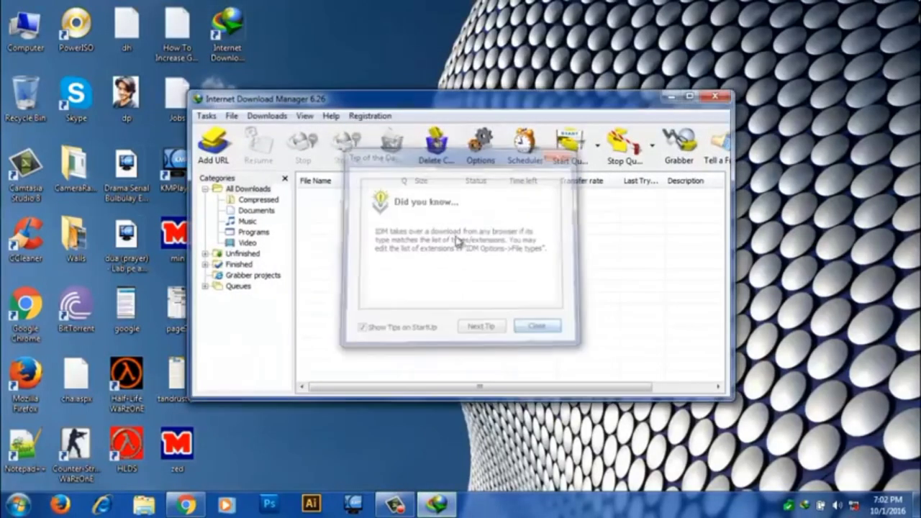
pyautogui.click(369, 116)
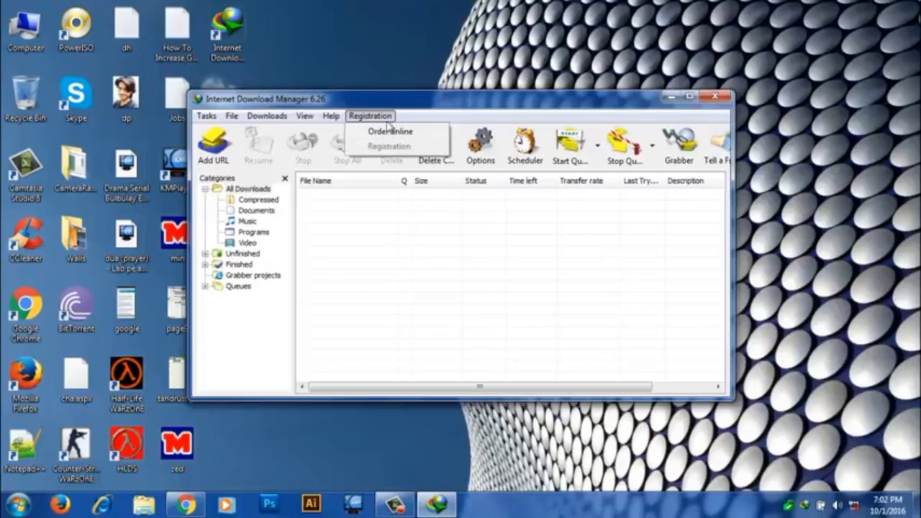
pyautogui.click(370, 116)
# Reopen the Registration menu to show its Registration item greyed out.
pyautogui.click(331, 117)
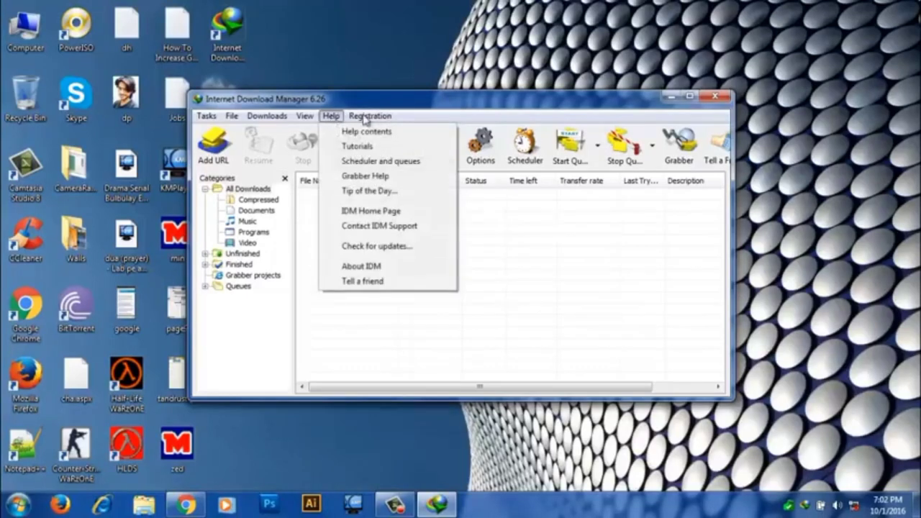
pyautogui.moveTo(370, 116)
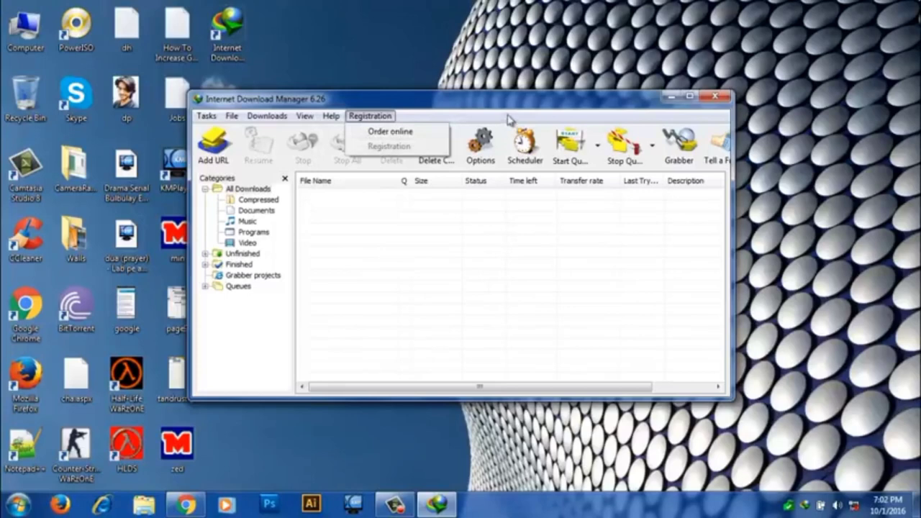
pyautogui.click(550, 120)
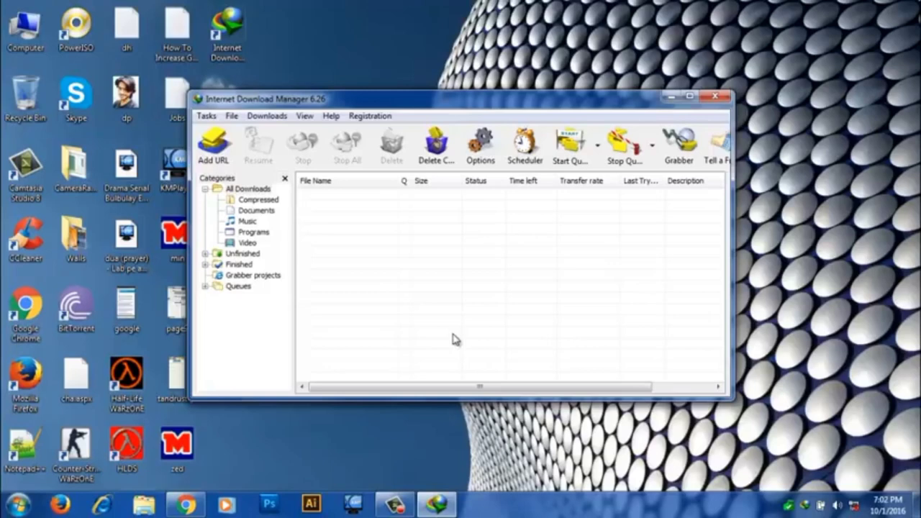
pyautogui.click(365, 116)
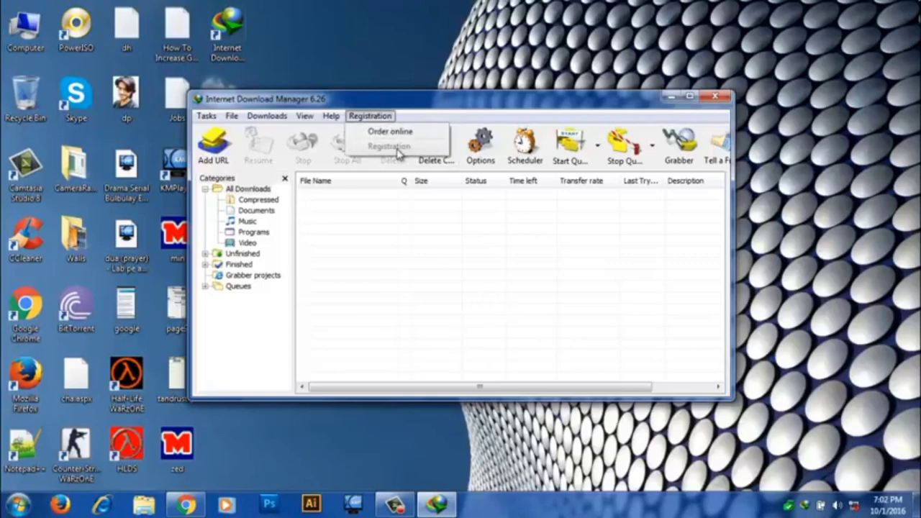
pyautogui.click(417, 241)
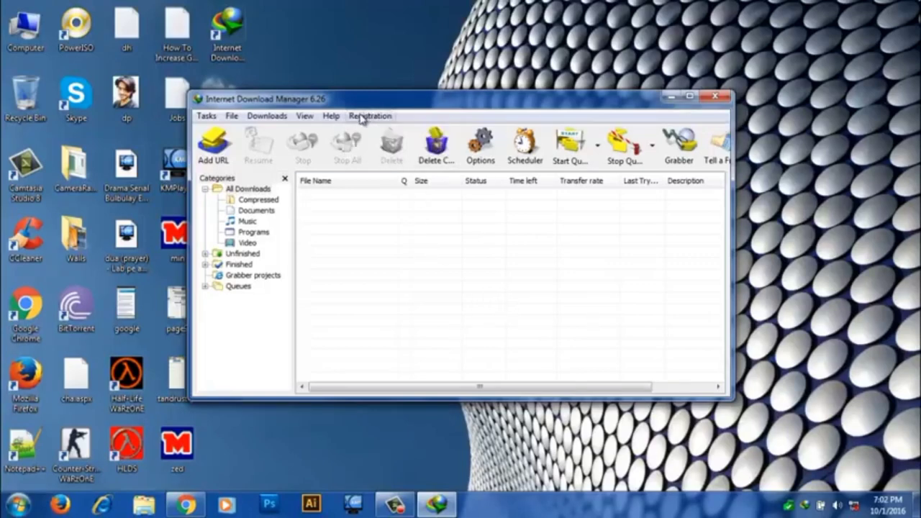
pyautogui.click(362, 118)
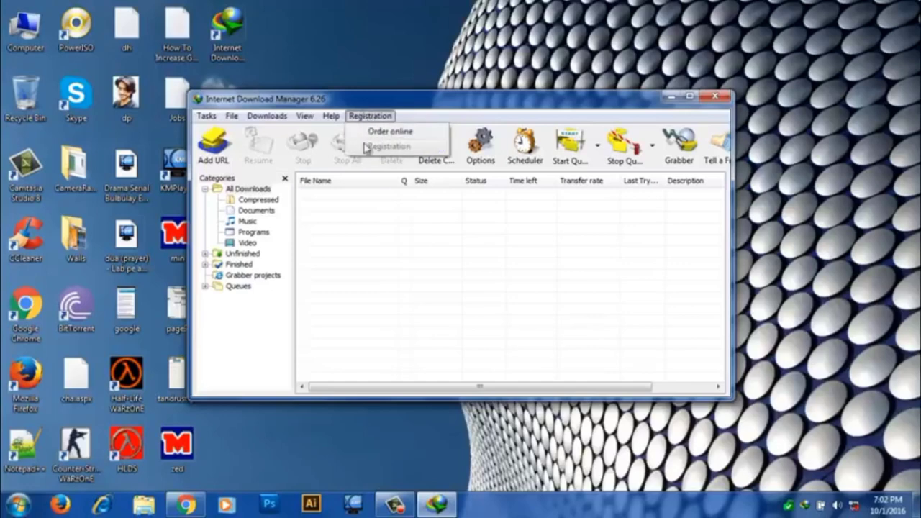